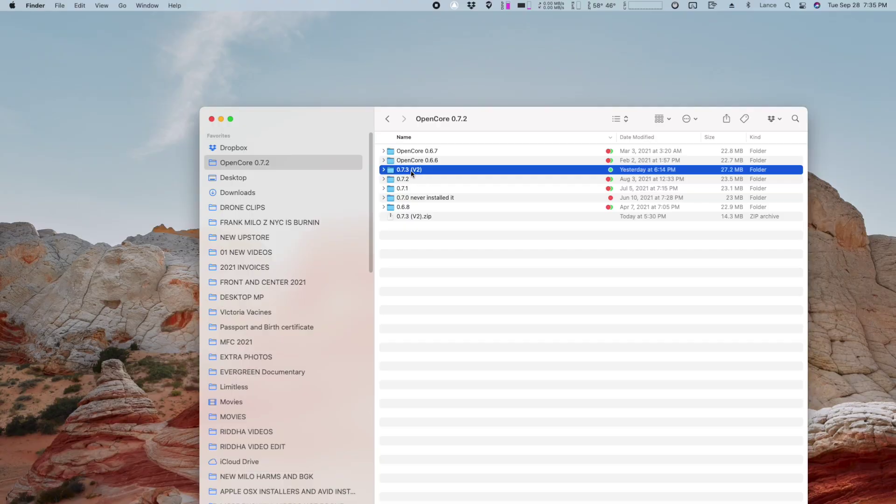
- Launch Clover Configurator from 0.7.3 (V2) and mount the first drive's EFI partition with the password
{"action": "double_click", "coordinate": [411, 170]}
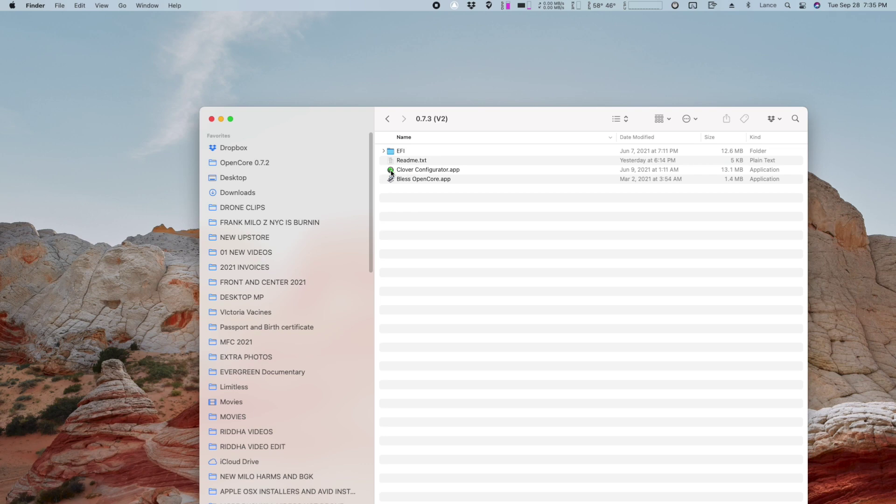
{"action": "double_click", "coordinate": [392, 172]}
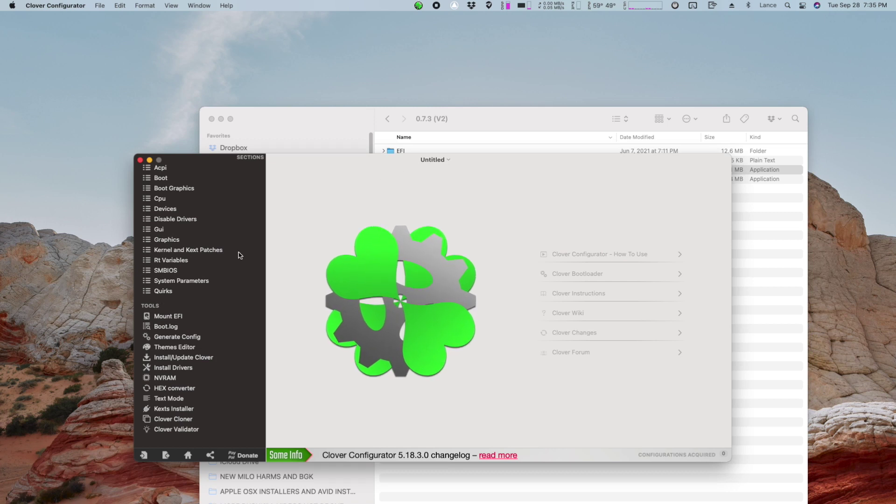
{"action": "left_click", "coordinate": [177, 319]}
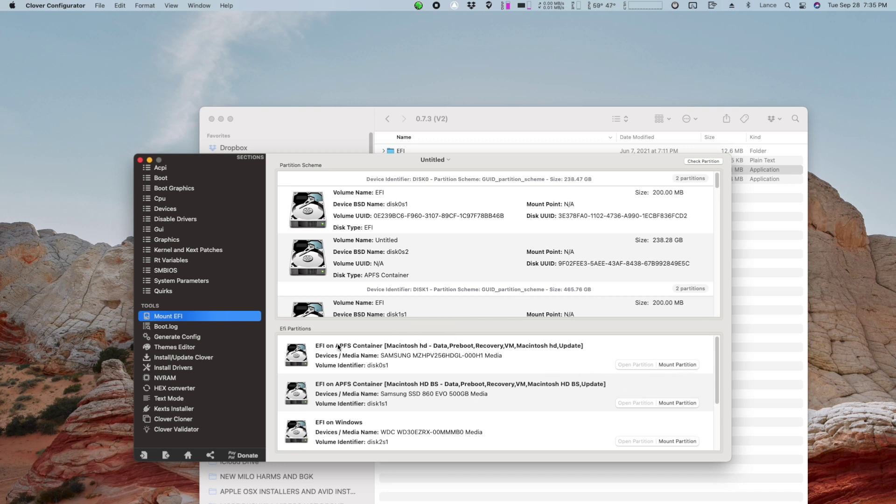
{"action": "left_click", "coordinate": [676, 365]}
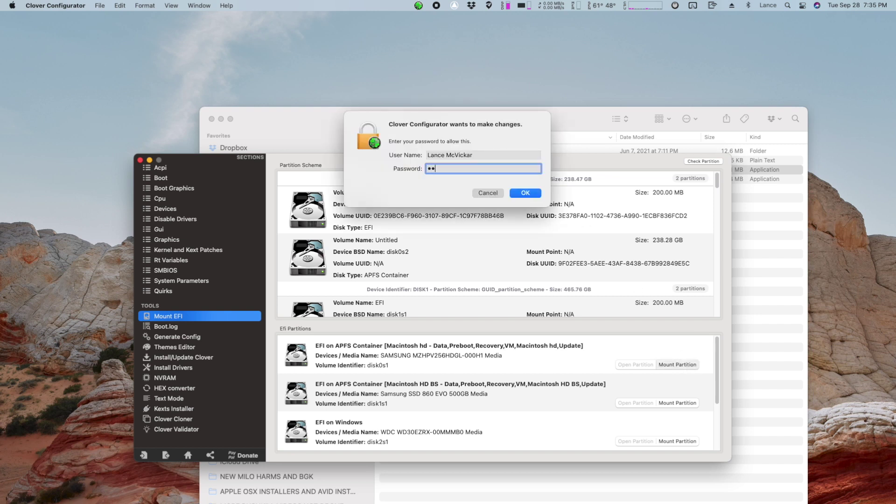
{"action": "key", "text": "Return"}
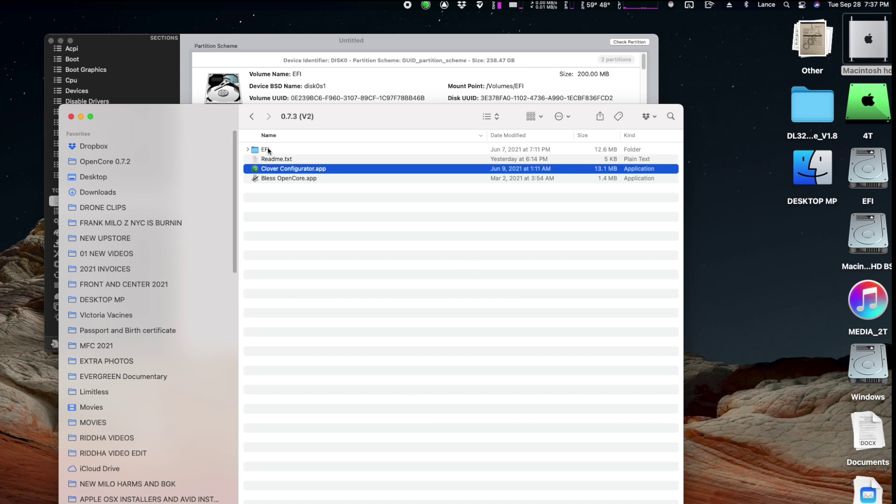
- Open the EFI folder inside the 0.7.3 (V2) package
{"action": "left_click", "coordinate": [252, 116]}
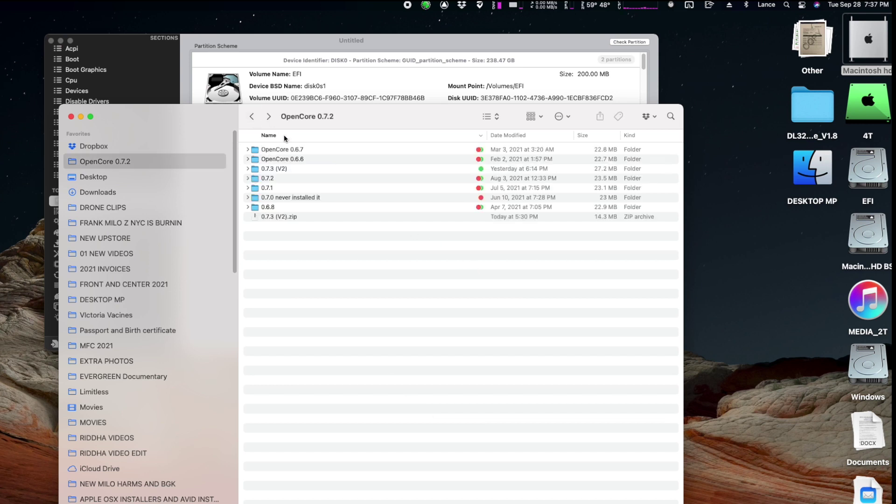
{"action": "double_click", "coordinate": [270, 169]}
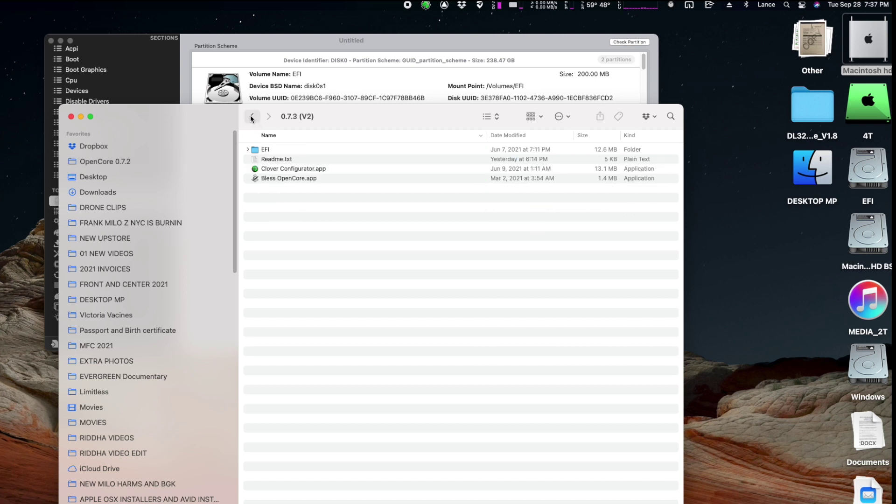
{"action": "double_click", "coordinate": [282, 148]}
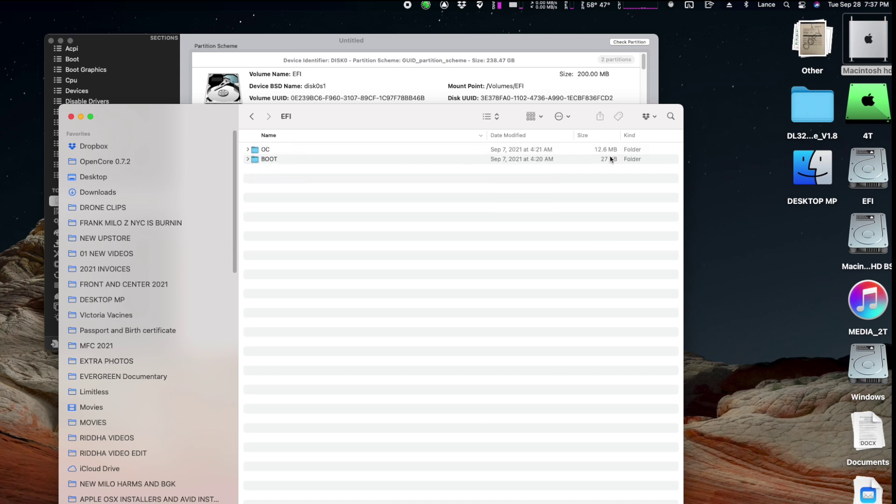
- Open the mounted volume's EFI folder and place both EFI windows side by side
{"action": "double_click", "coordinate": [868, 170]}
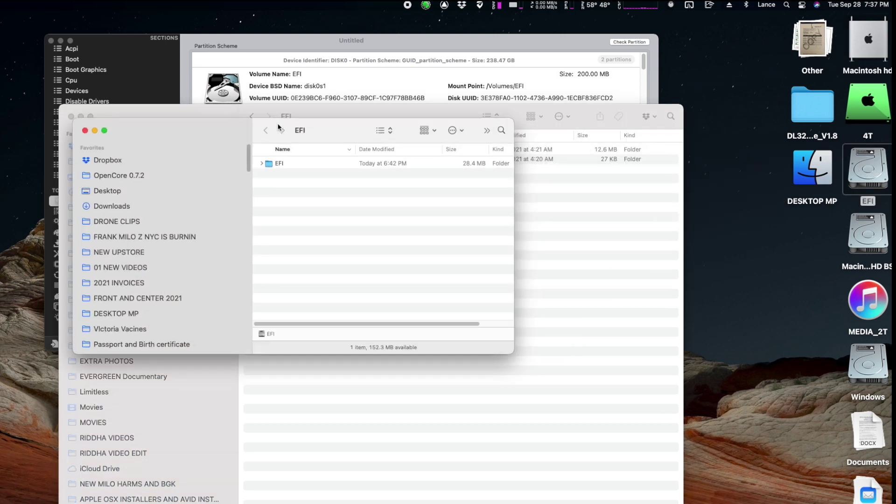
{"action": "left_click_drag", "start_coordinate": [323, 131], "coordinate": [625, 220]}
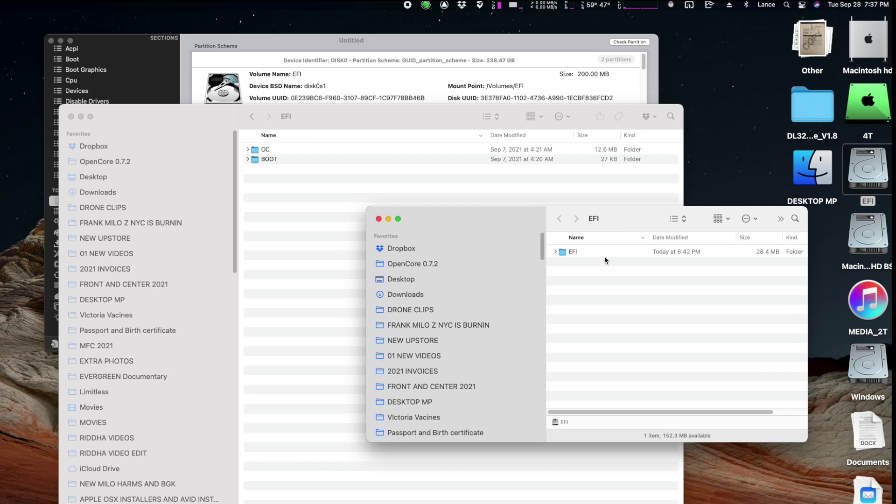
{"action": "double_click", "coordinate": [598, 253]}
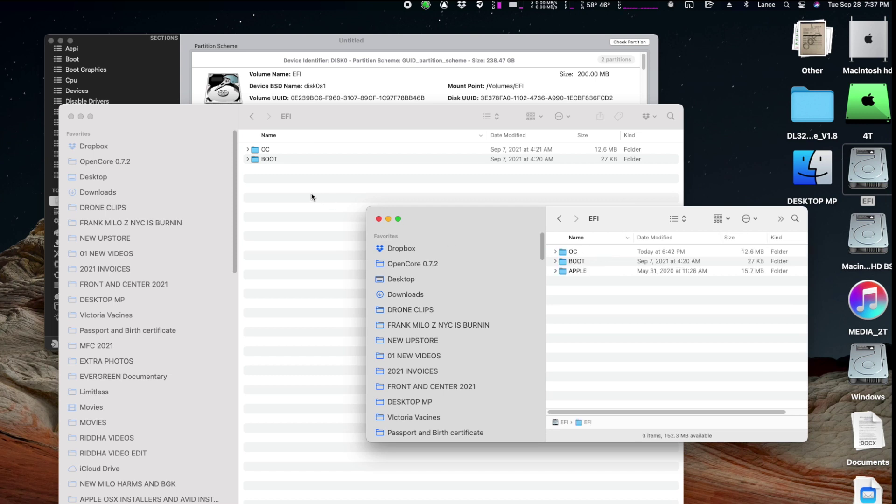
{"action": "left_click", "coordinate": [286, 179]}
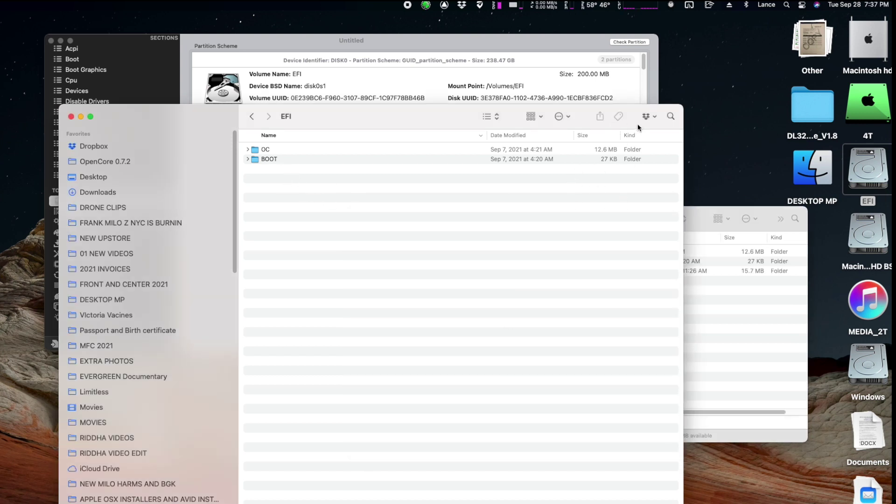
{"action": "left_click_drag", "start_coordinate": [414, 121], "coordinate": [345, 121]}
{"action": "left_click_drag", "start_coordinate": [642, 216], "coordinate": [689, 202]}
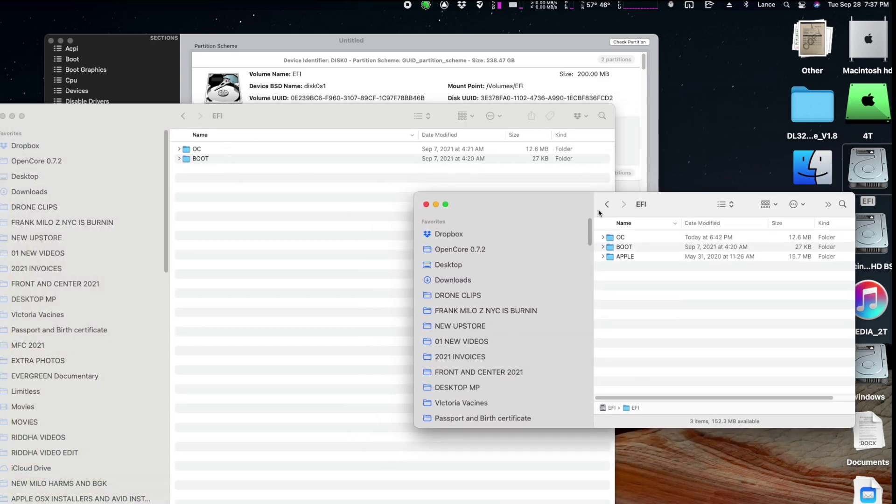
{"action": "left_click_drag", "start_coordinate": [658, 207], "coordinate": [700, 201]}
{"action": "left_click", "coordinate": [201, 199]}
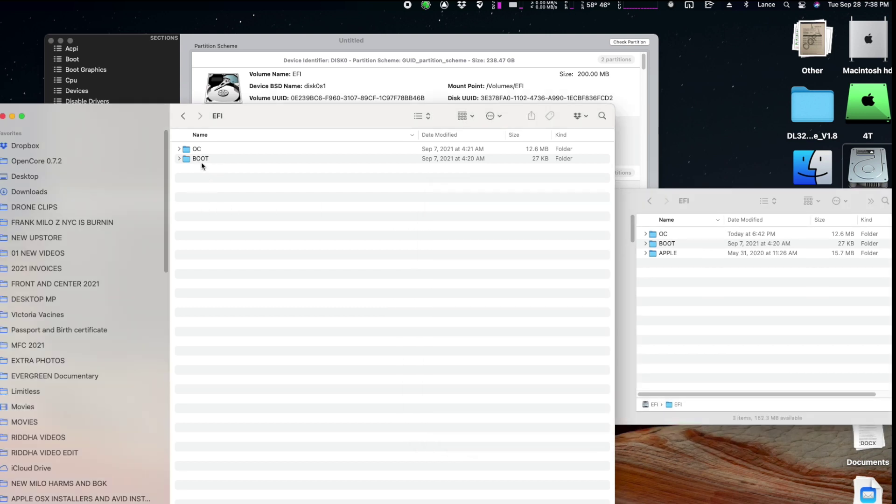
- Copy OC and BOOT onto the mounted EFI, replacing both old folders, and close the windows
{"action": "left_click", "coordinate": [221, 150]}
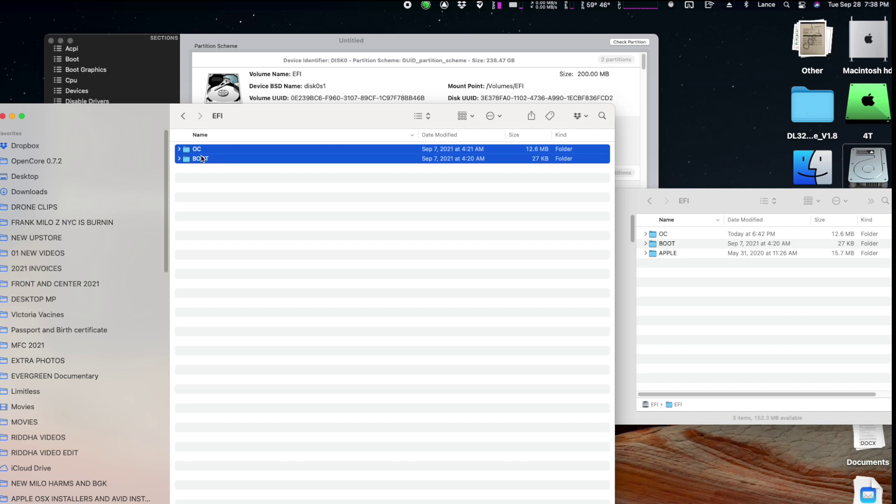
{"action": "left_click_drag", "start_coordinate": [189, 154], "coordinate": [680, 309]}
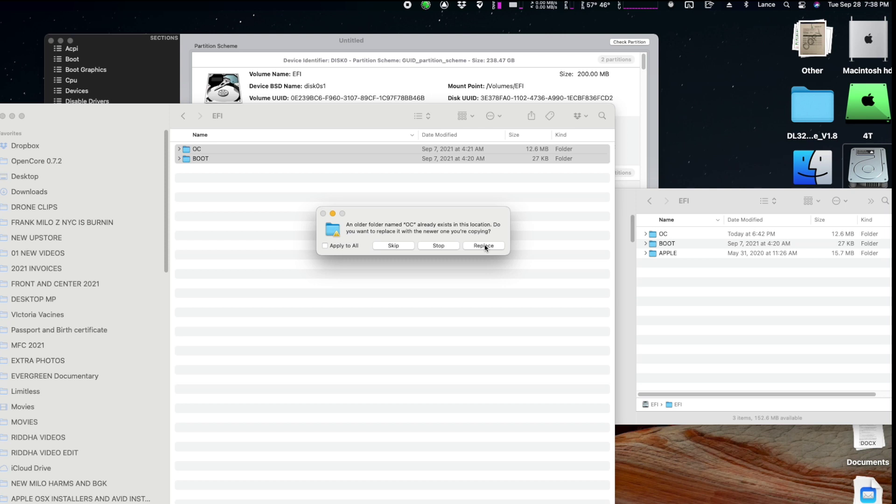
{"action": "left_click", "coordinate": [484, 247]}
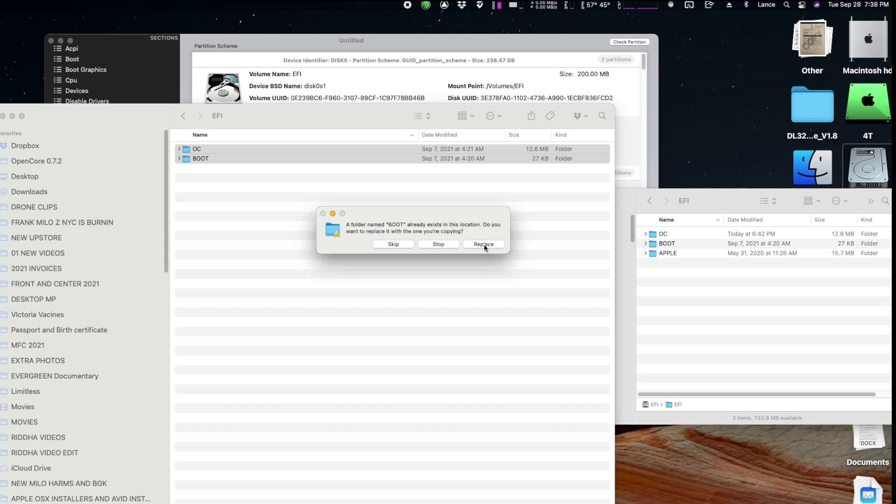
{"action": "left_click", "coordinate": [484, 244]}
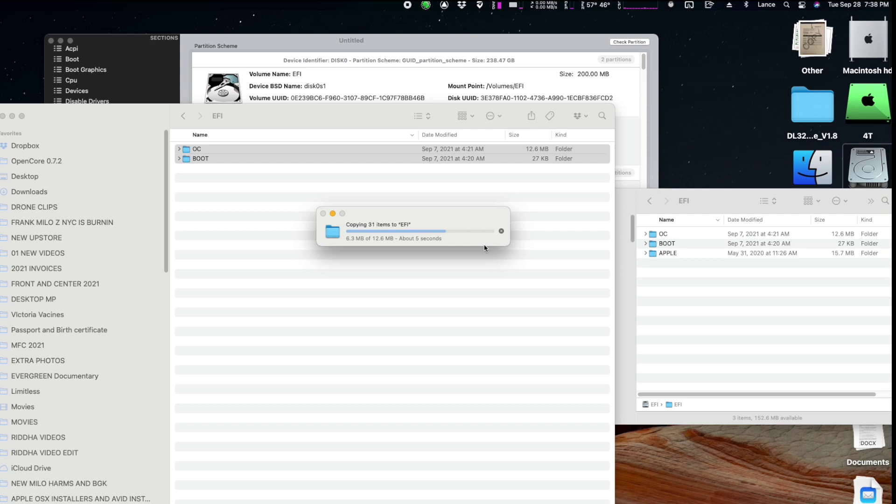
{"action": "left_click", "coordinate": [3, 116]}
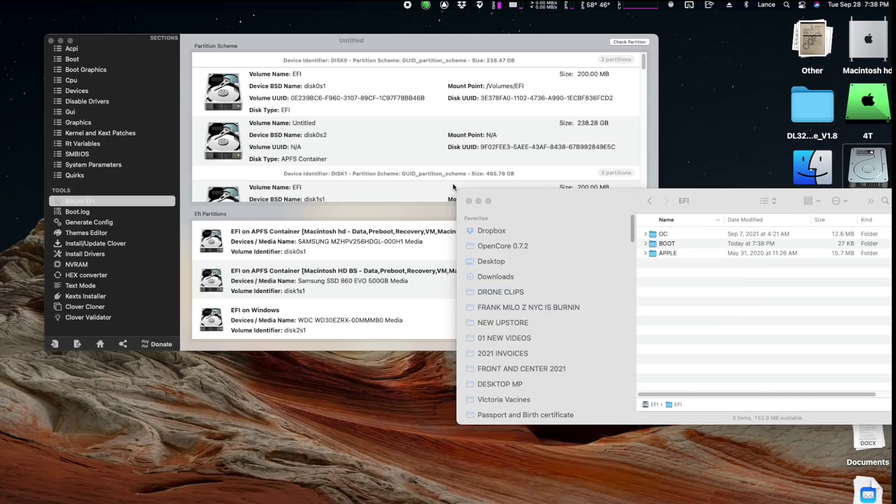
{"action": "left_click", "coordinate": [468, 202]}
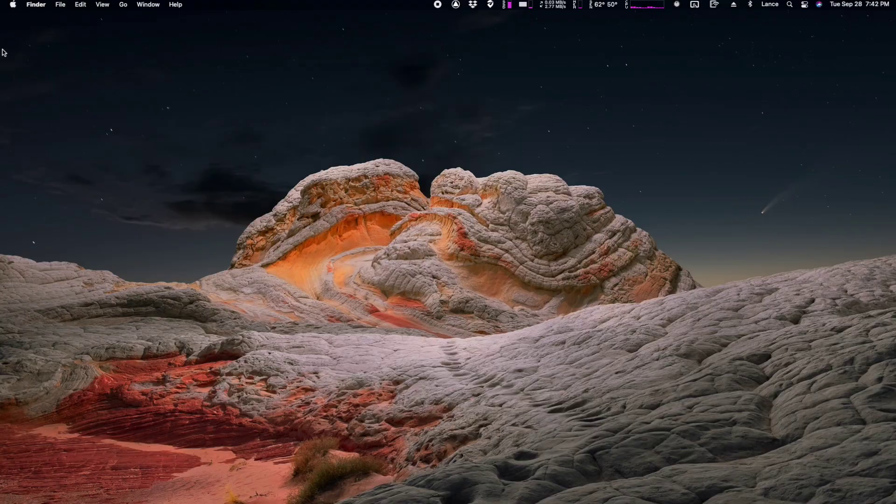
- Start the macOS Big Sur 11.6 update from Software Update and agree to its licence
{"action": "left_click", "coordinate": [13, 5]}
{"action": "left_click", "coordinate": [27, 34]}
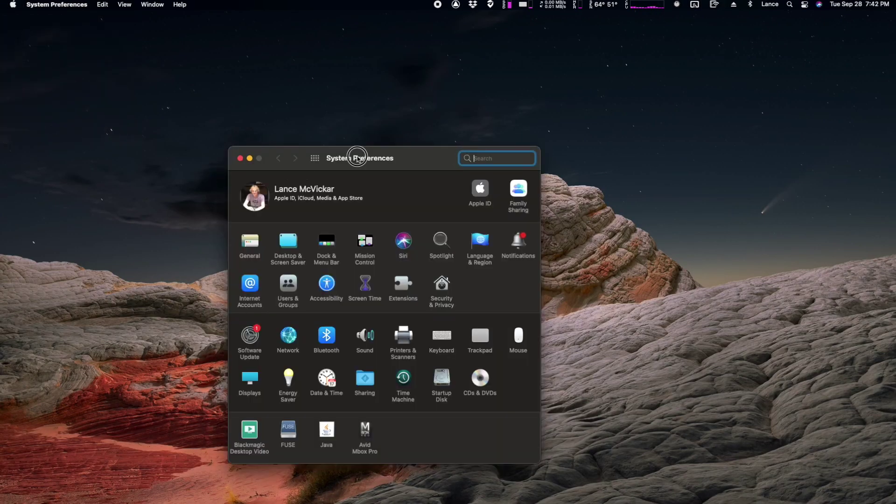
{"action": "left_click_drag", "start_coordinate": [356, 156], "coordinate": [318, 76]}
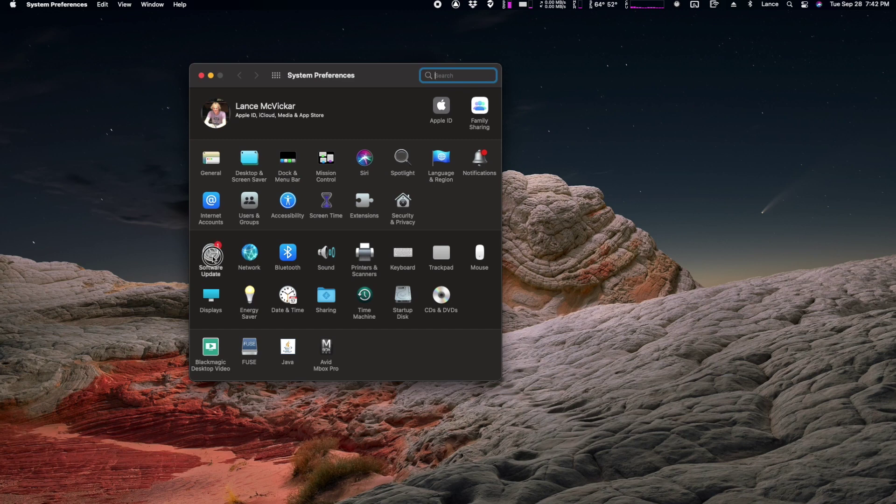
{"action": "left_click", "coordinate": [213, 256]}
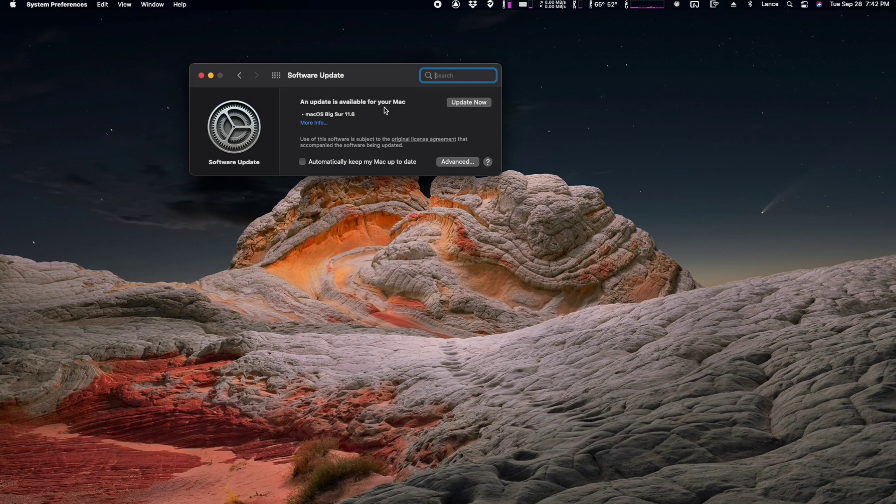
{"action": "left_click", "coordinate": [469, 101]}
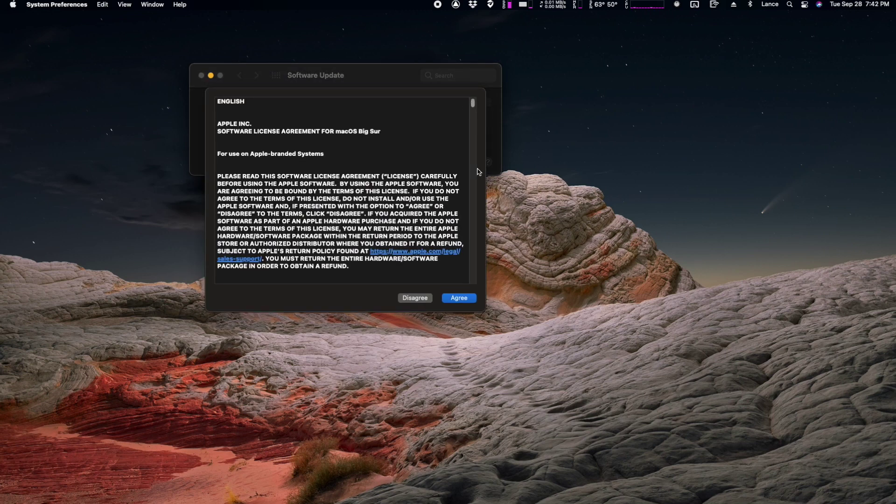
{"action": "left_click", "coordinate": [460, 298]}
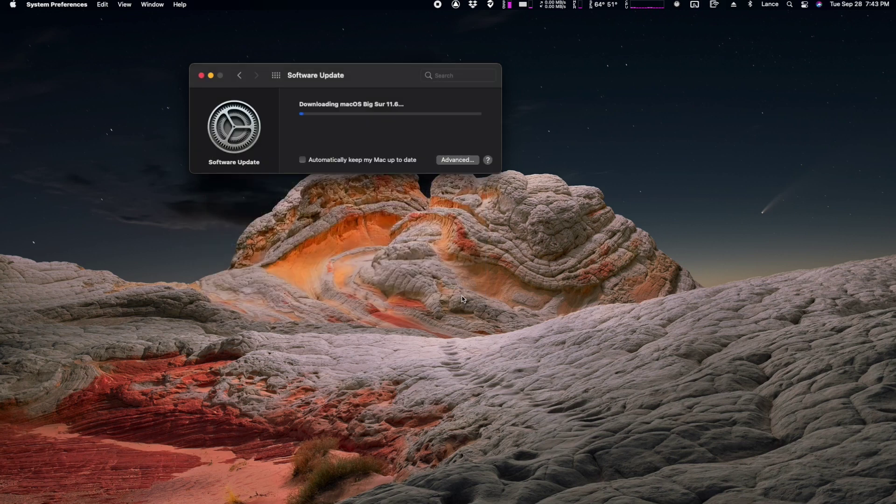